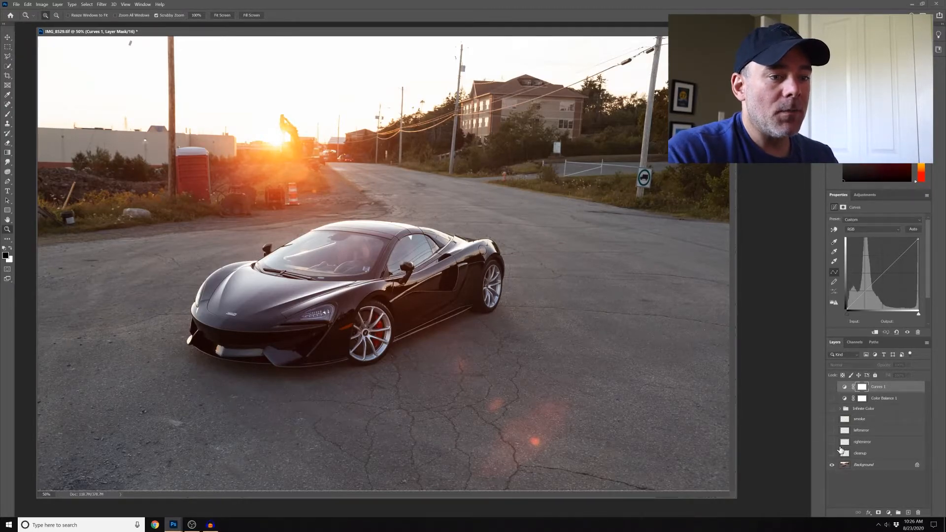
Step: Show the rightmirror layer and compare the car's far-side mirror with and without it, leaving the layer visible
{"action": "left_click", "coordinate": [832, 443]}
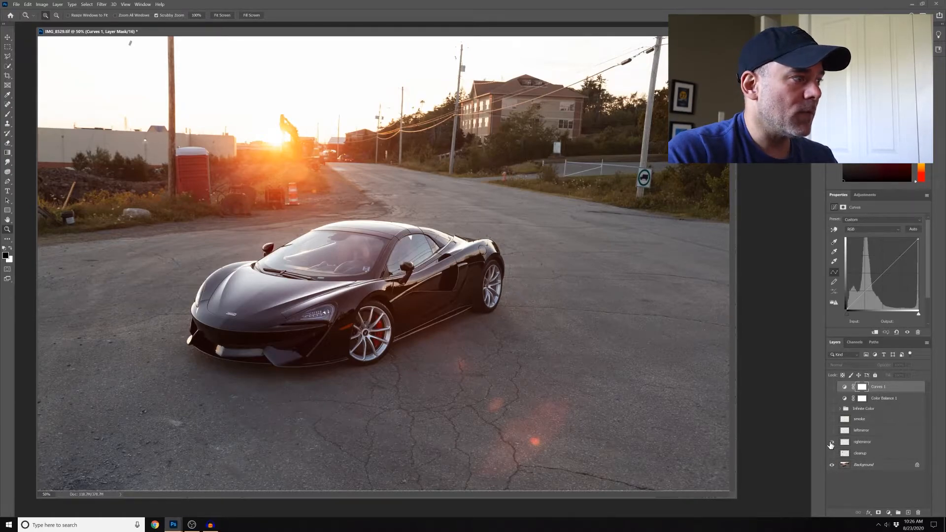
{"action": "left_click", "coordinate": [263, 244]}
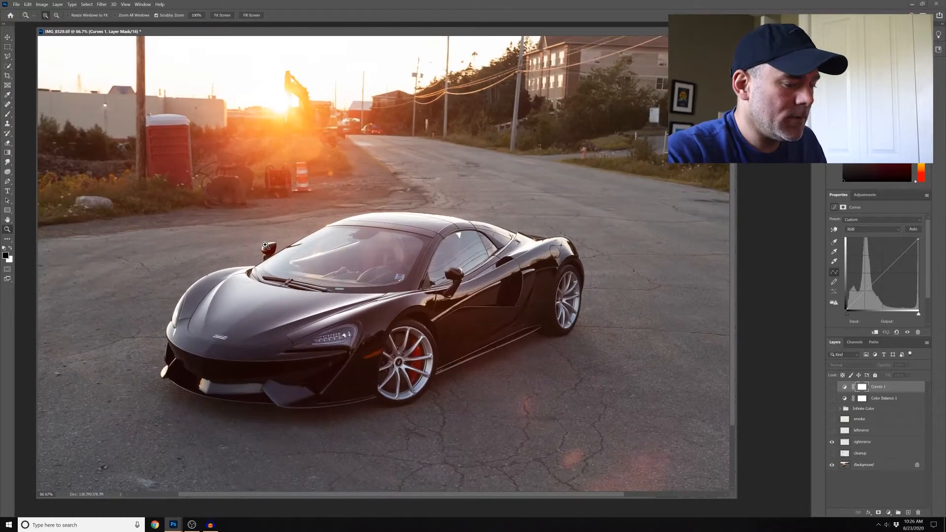
{"action": "left_click", "coordinate": [264, 244]}
{"action": "left_click", "coordinate": [265, 247]}
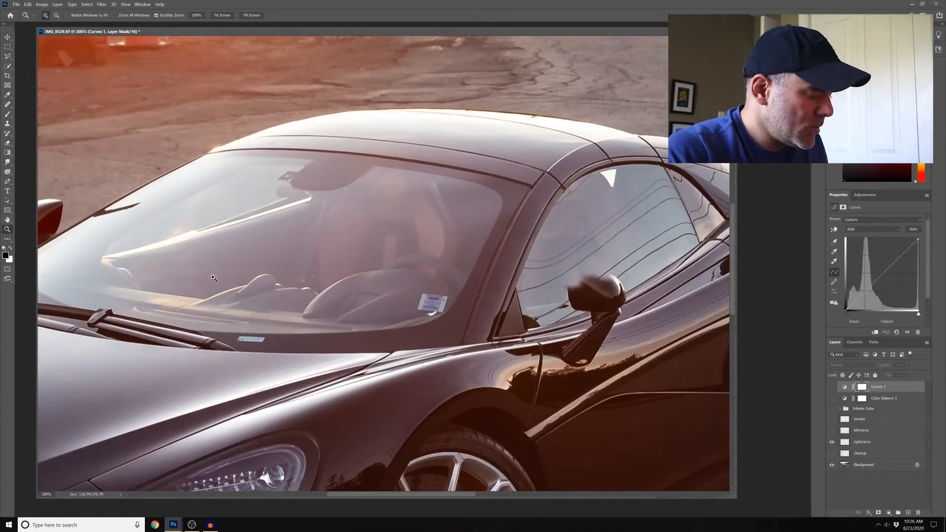
{"action": "left_click_drag", "start_coordinate": [163, 228], "coordinate": [474, 208]}
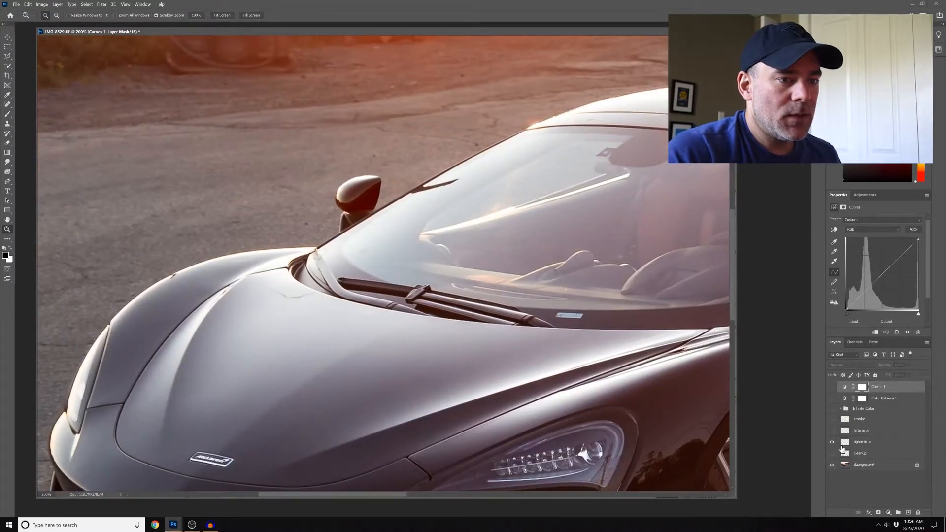
{"action": "left_click", "coordinate": [831, 444]}
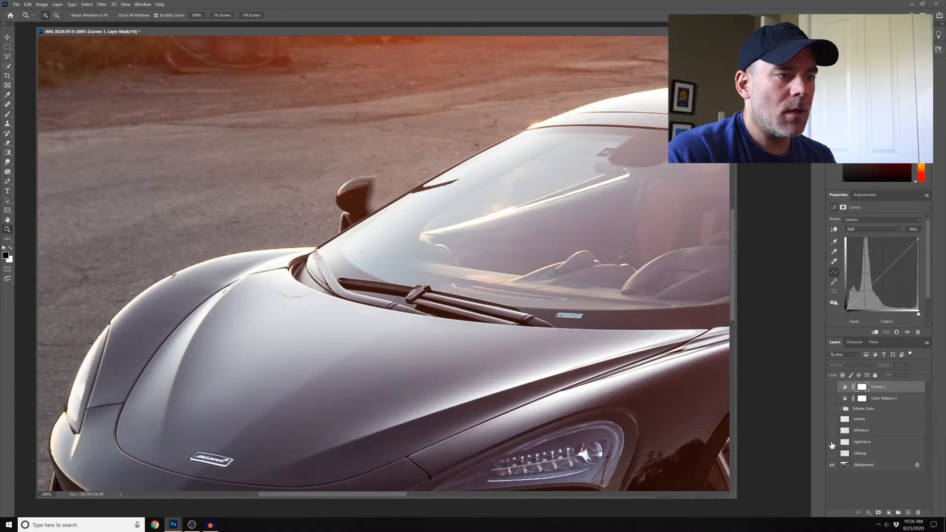
{"action": "left_click", "coordinate": [832, 442]}
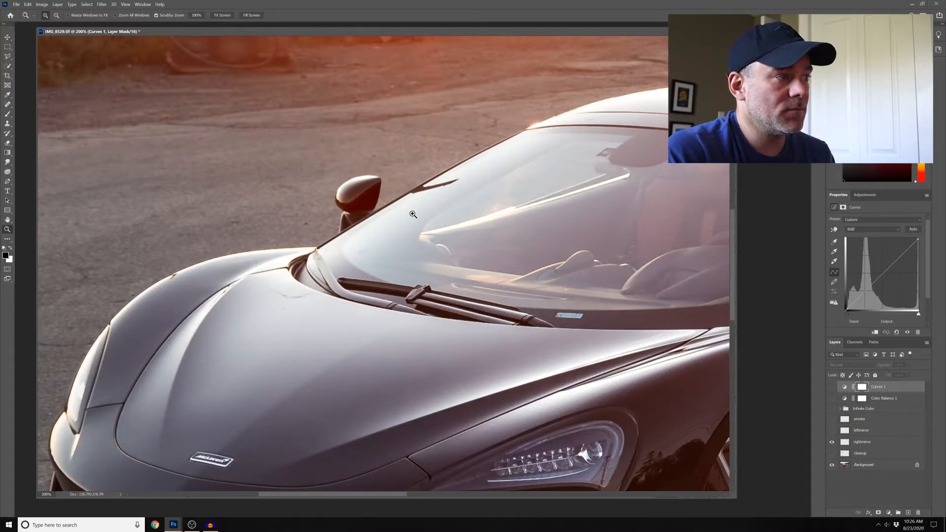
Step: Show the leftmirror layer to restore the near-side door mirror, checking it up close and in the full image
{"action": "left_click_drag", "start_coordinate": [620, 288], "coordinate": [119, 204]}
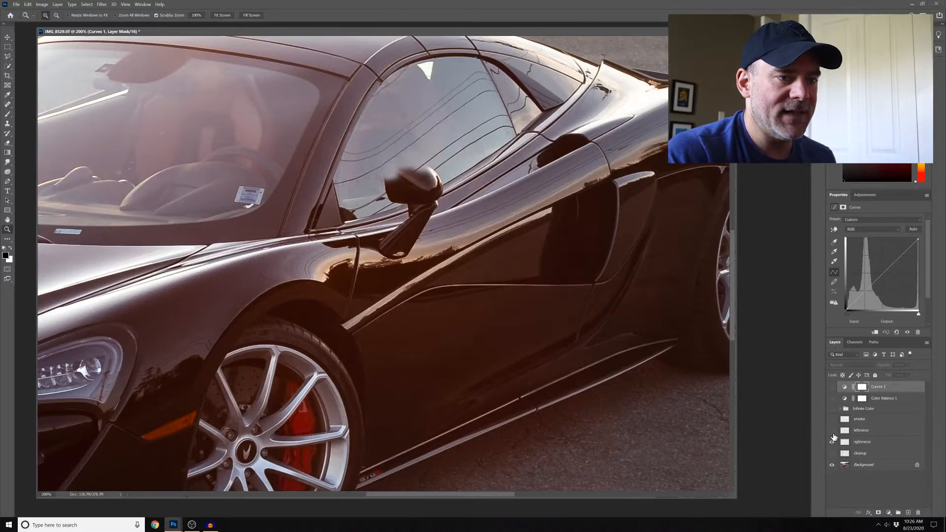
{"action": "left_click", "coordinate": [832, 430]}
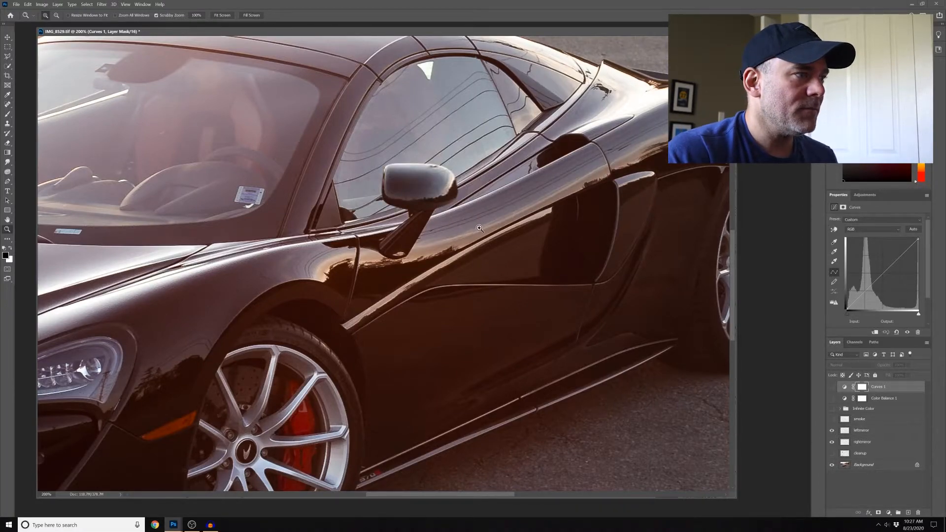
{"action": "key", "text": "ctrl+minus"}
{"action": "key", "text": "ctrl+minus"}
{"action": "key", "text": "ctrl+minus"}
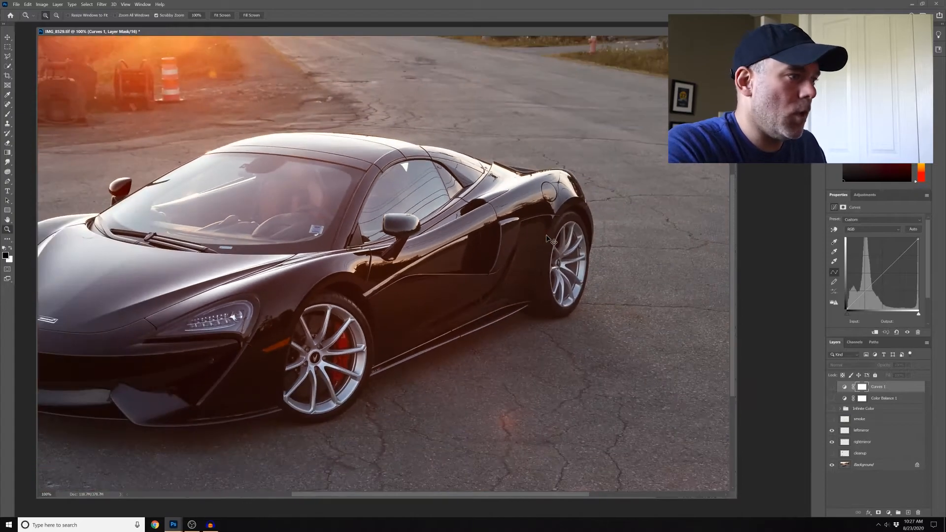
{"action": "key", "text": "ctrl+minus"}
{"action": "key", "text": "ctrl+plus"}
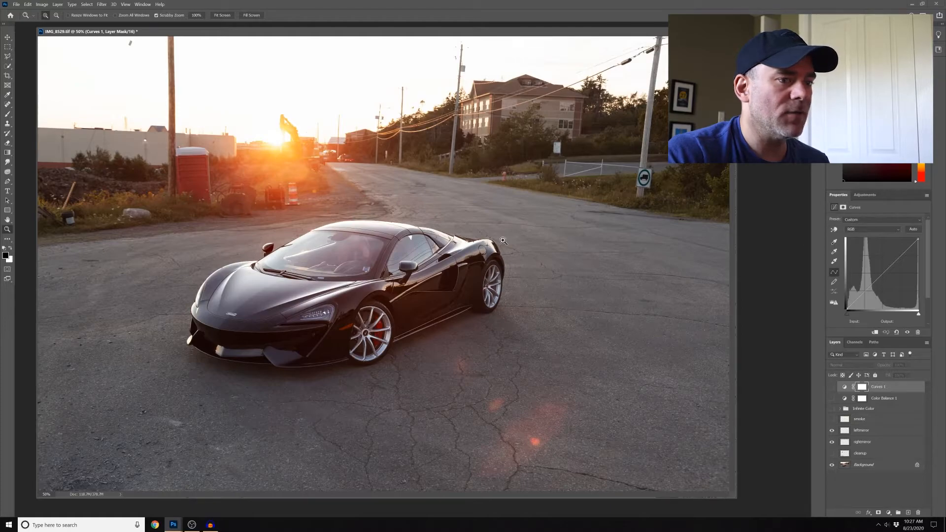
Step: Toggle the cleanup layer repeatedly to compare the background and pavement with and without the retouching, leaving it visible
{"action": "left_click", "coordinate": [832, 453]}
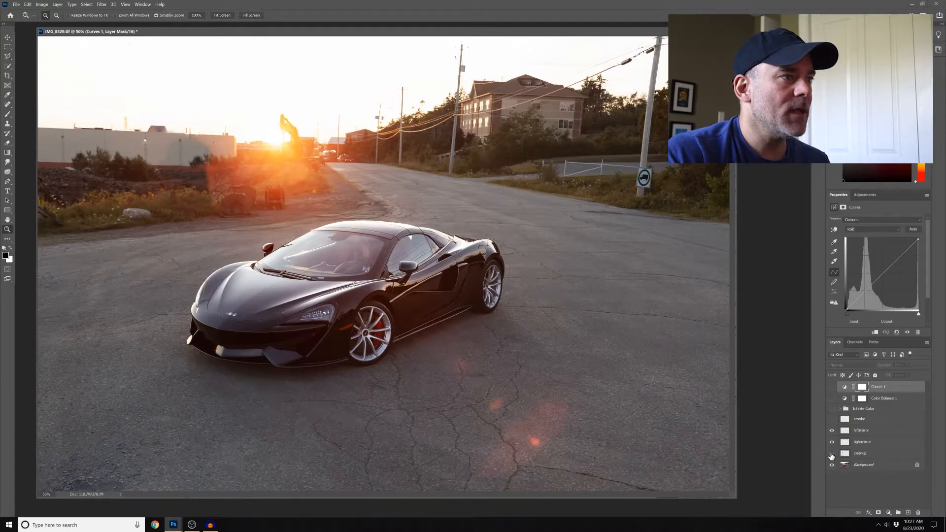
{"action": "left_click", "coordinate": [832, 454]}
{"action": "left_click", "coordinate": [832, 454]}
{"action": "left_click", "coordinate": [832, 454]}
{"action": "left_click", "coordinate": [832, 454]}
{"action": "left_click", "coordinate": [832, 453]}
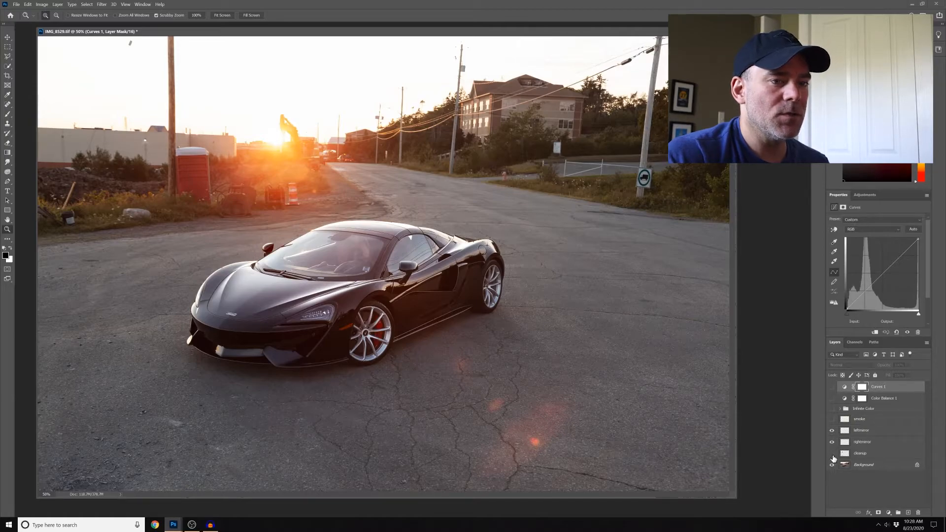
{"action": "left_click", "coordinate": [832, 454]}
{"action": "left_click", "coordinate": [833, 453]}
{"action": "left_click", "coordinate": [833, 454]}
{"action": "left_click", "coordinate": [833, 454]}
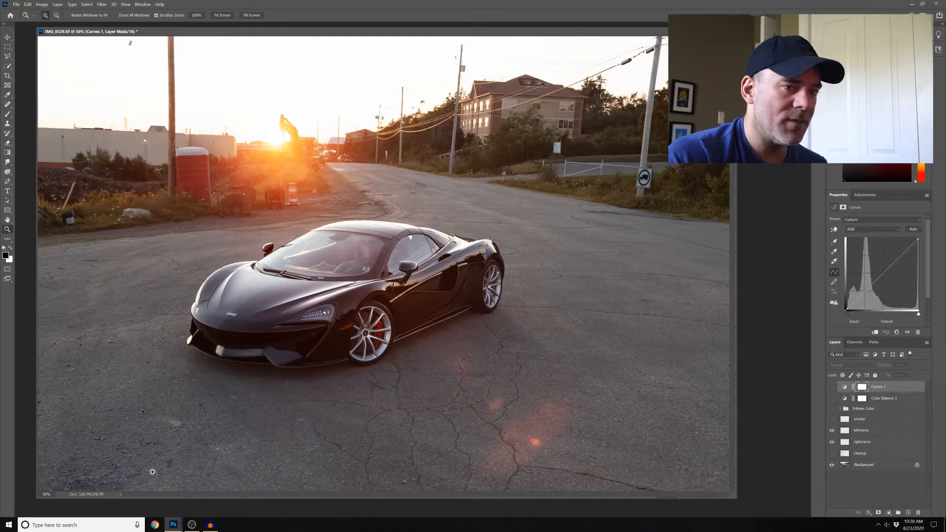
{"action": "left_click", "coordinate": [832, 454]}
{"action": "left_click", "coordinate": [832, 454]}
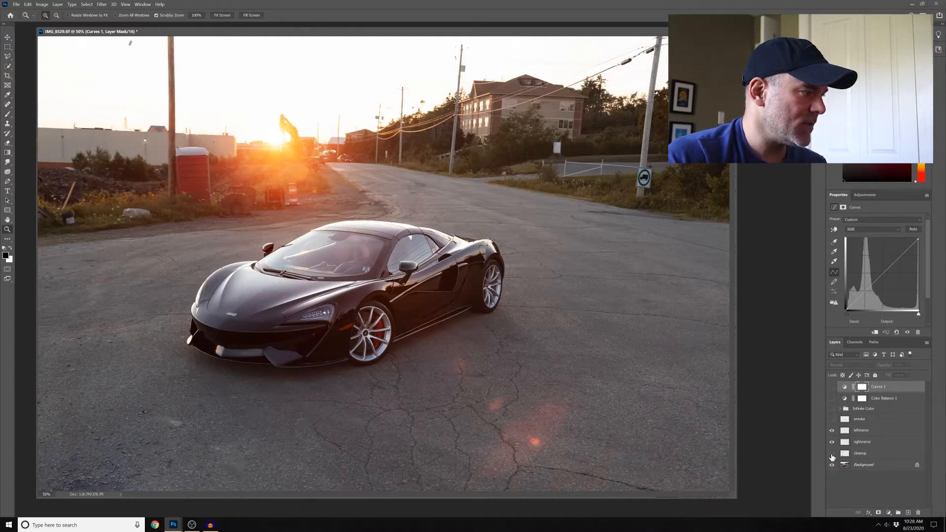
{"action": "left_click", "coordinate": [832, 454]}
{"action": "left_click", "coordinate": [832, 454]}
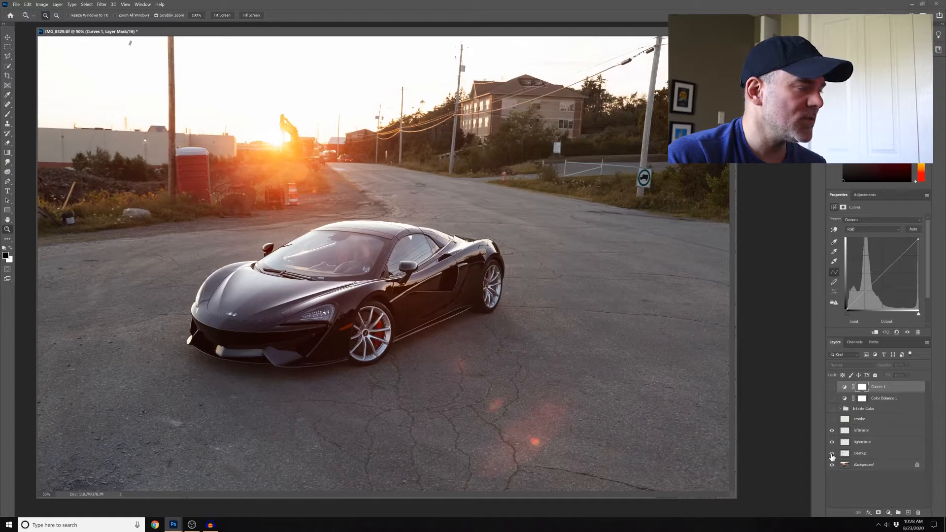
{"action": "left_click", "coordinate": [832, 454]}
{"action": "left_click", "coordinate": [832, 454]}
{"action": "left_click", "coordinate": [832, 454]}
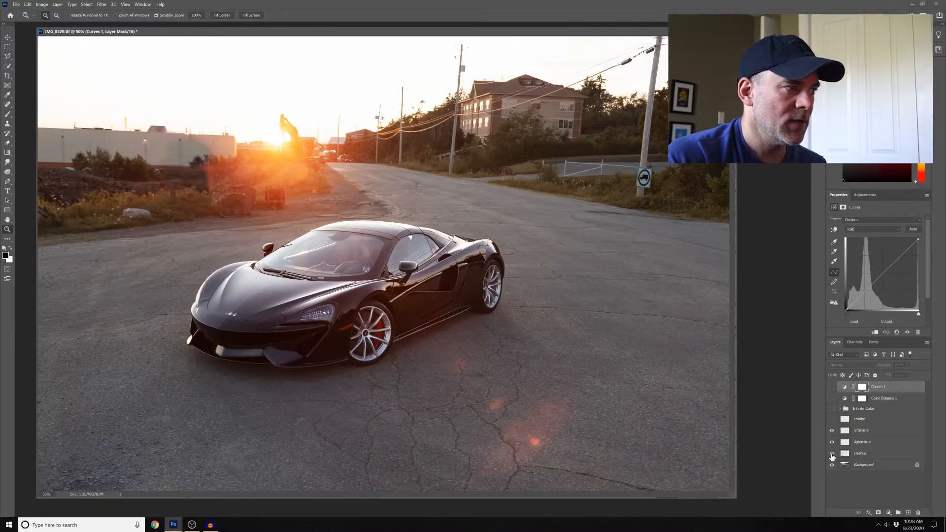
{"action": "left_click", "coordinate": [832, 454]}
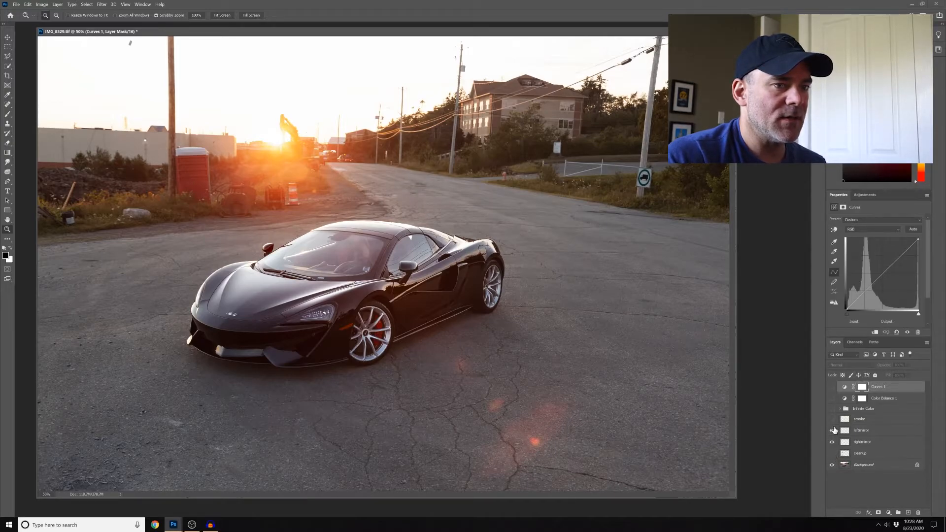
{"action": "left_click", "coordinate": [833, 453]}
{"action": "left_click", "coordinate": [832, 453]}
{"action": "left_click", "coordinate": [833, 454]}
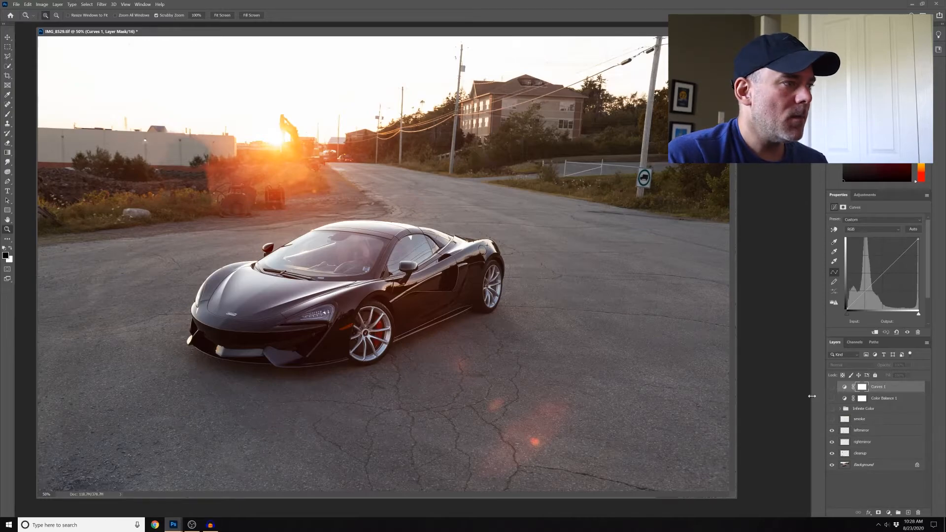
Step: Show the smoke layer and compare the scene with and without the haze, leaving the layer visible
{"action": "left_click", "coordinate": [487, 290], "text": "alt"}
{"action": "left_click", "coordinate": [487, 289]}
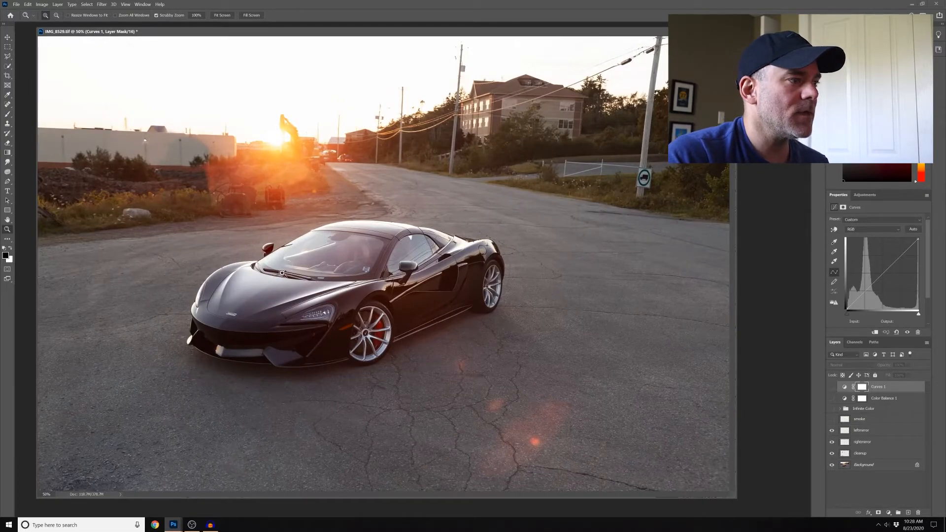
{"action": "left_click", "coordinate": [832, 419]}
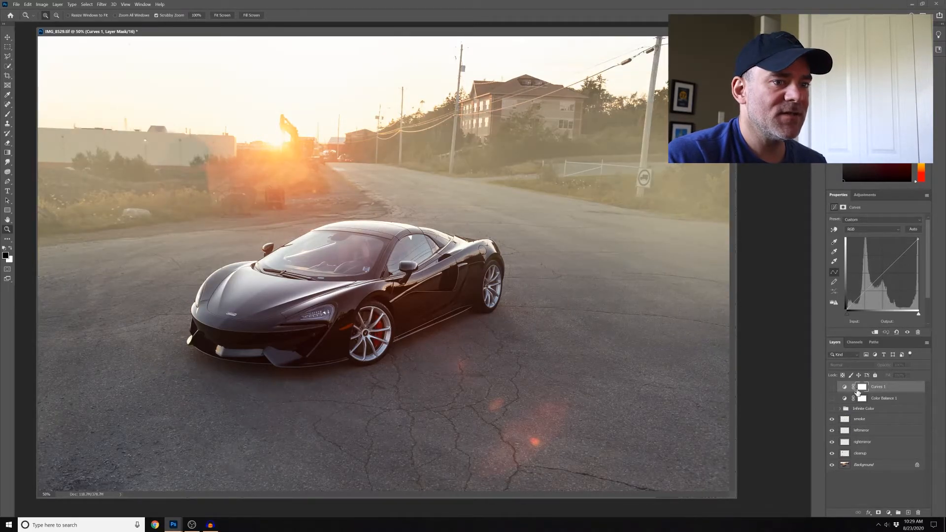
{"action": "left_click", "coordinate": [832, 420]}
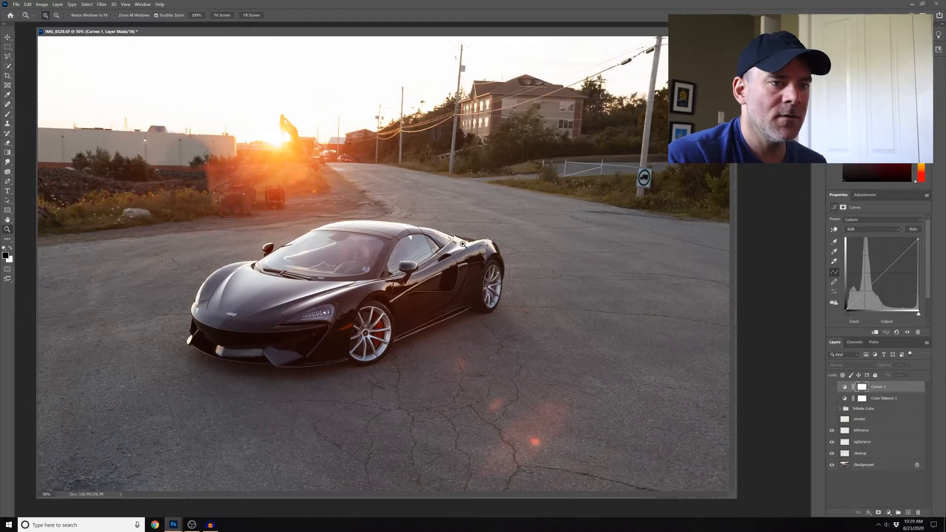
{"action": "left_click", "coordinate": [832, 420]}
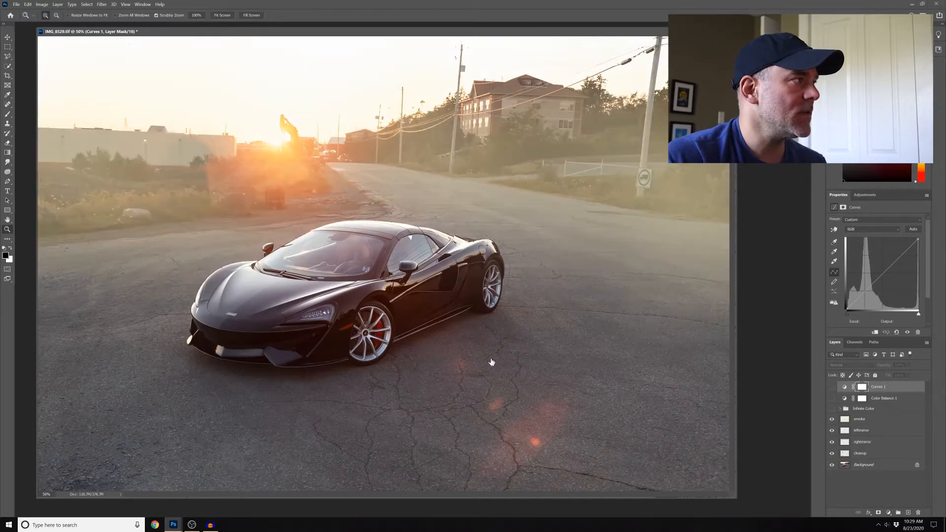
Step: Switch to the Brush tool and look over its brush presets, including the fog brush group
{"action": "left_click", "coordinate": [8, 114]}
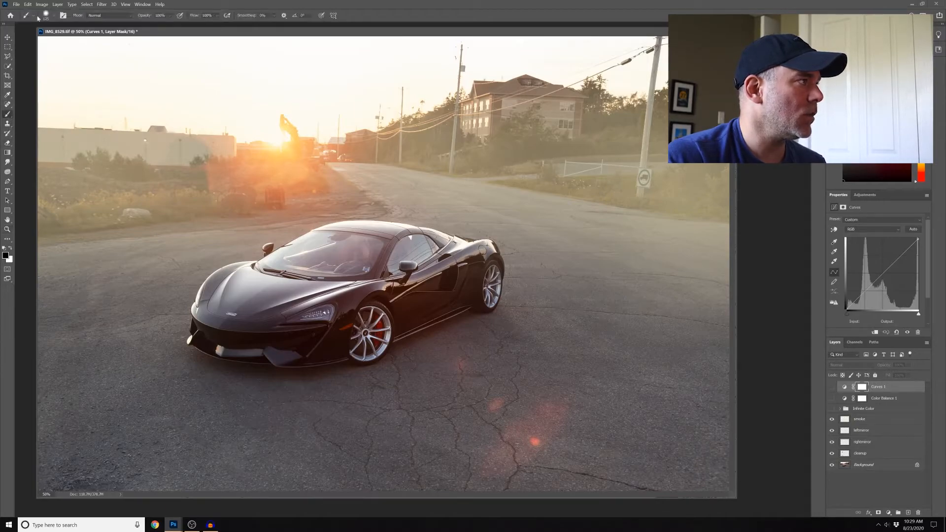
{"action": "left_click", "coordinate": [53, 18]}
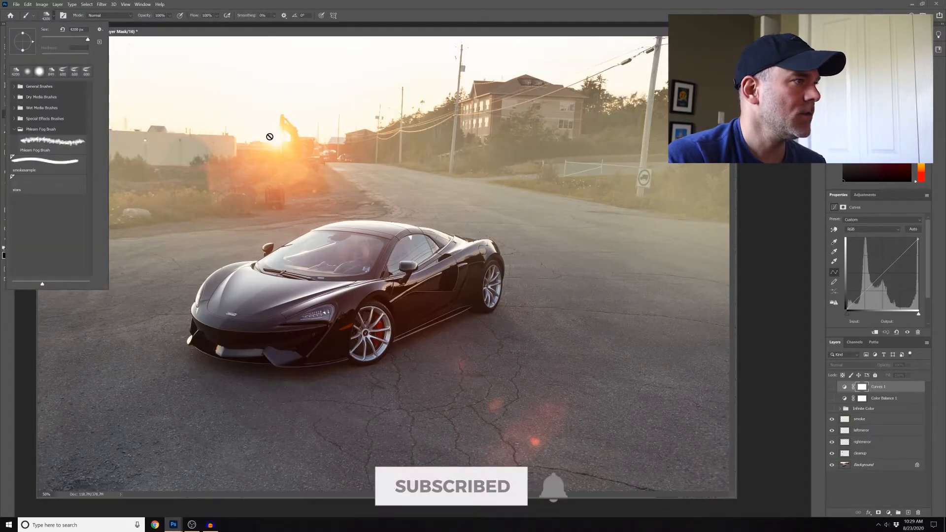
{"action": "left_click", "coordinate": [315, 33]}
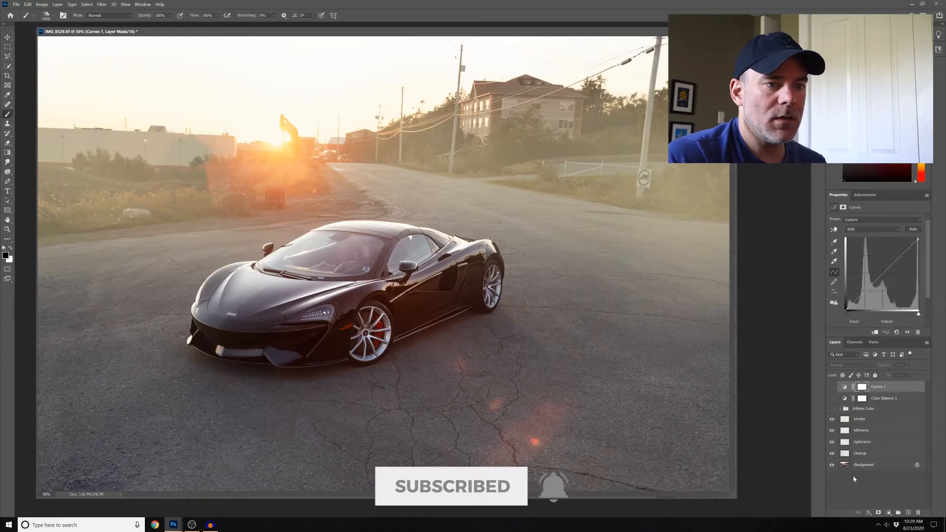
Step: Select the smoke layer and toggle it to review the painted haze behind the car, leaving it visible
{"action": "left_click", "coordinate": [863, 419]}
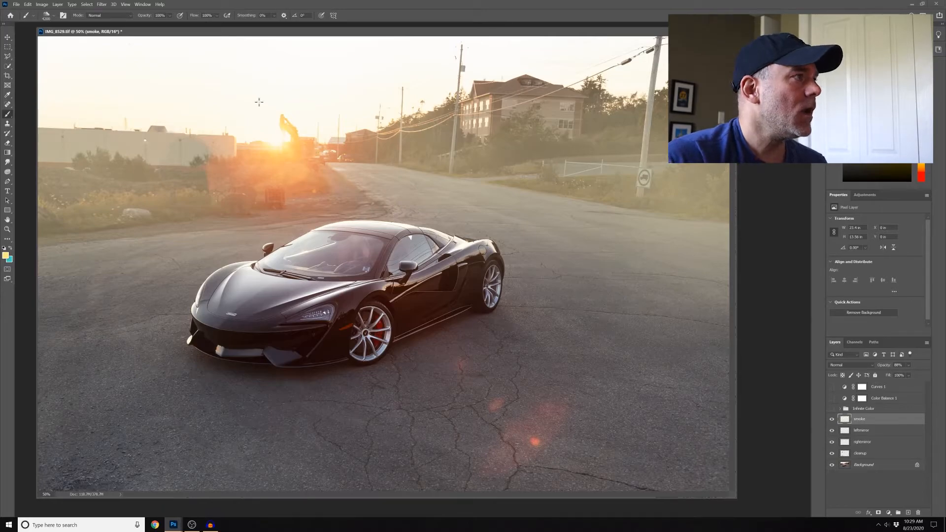
{"action": "left_click_drag", "start_coordinate": [299, 34], "coordinate": [306, 37]}
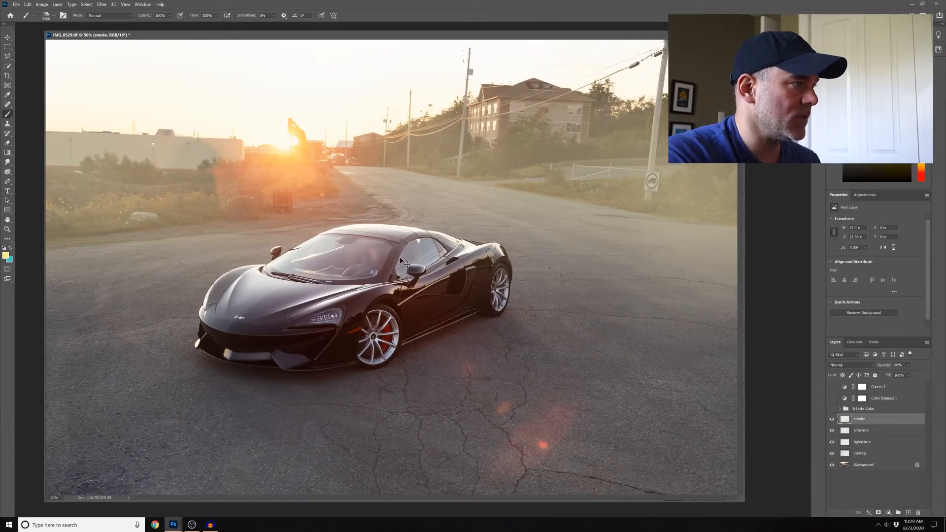
{"action": "key", "text": "ctrl+minus"}
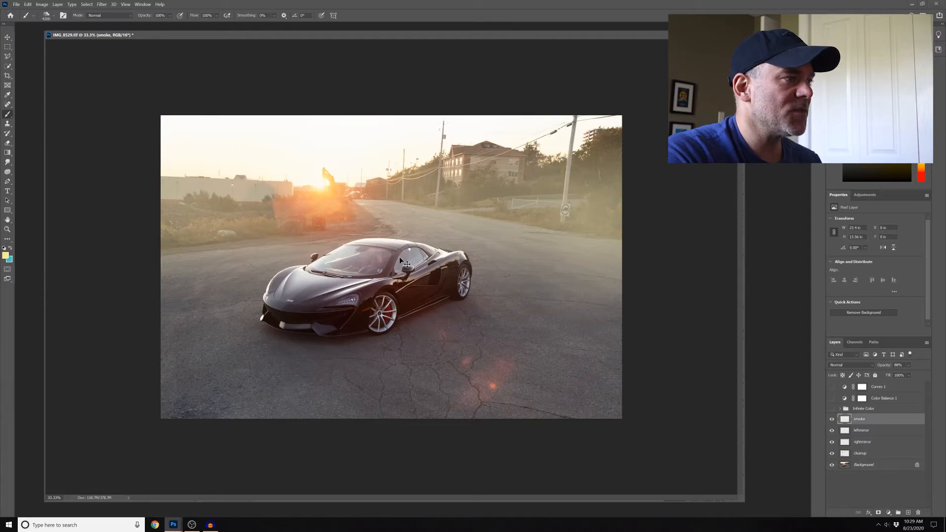
{"action": "key", "text": "ctrl+plus"}
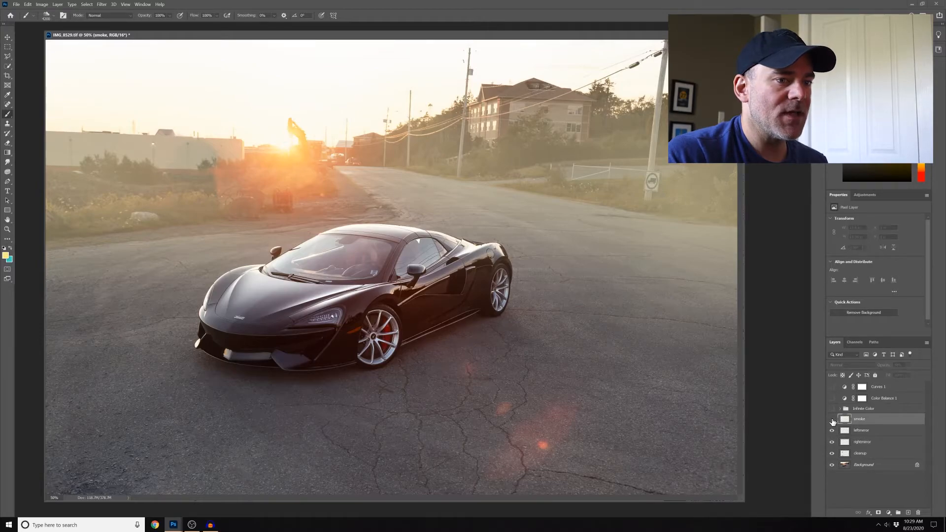
{"action": "left_click", "coordinate": [832, 420]}
{"action": "left_click", "coordinate": [832, 420]}
{"action": "left_click", "coordinate": [832, 420]}
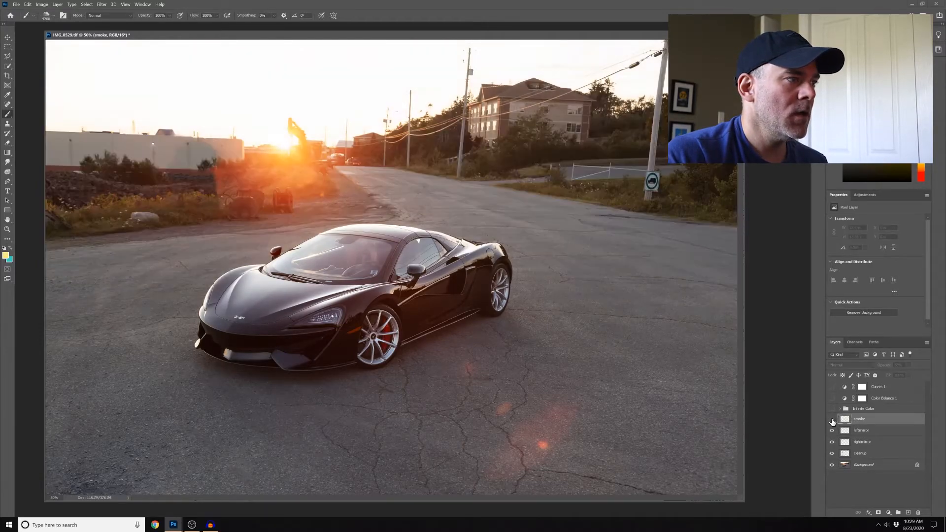
{"action": "left_click", "coordinate": [832, 420]}
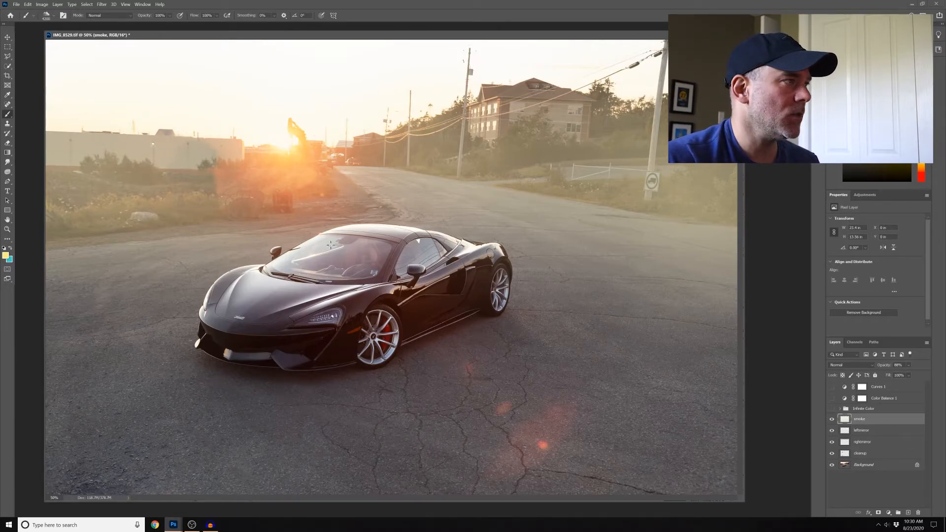
Step: Show the Infinite Color group, view the plugin's panel briefly, and expand the group to list its adjustment layers
{"action": "left_click_drag", "start_coordinate": [399, 37], "coordinate": [398, 38]}
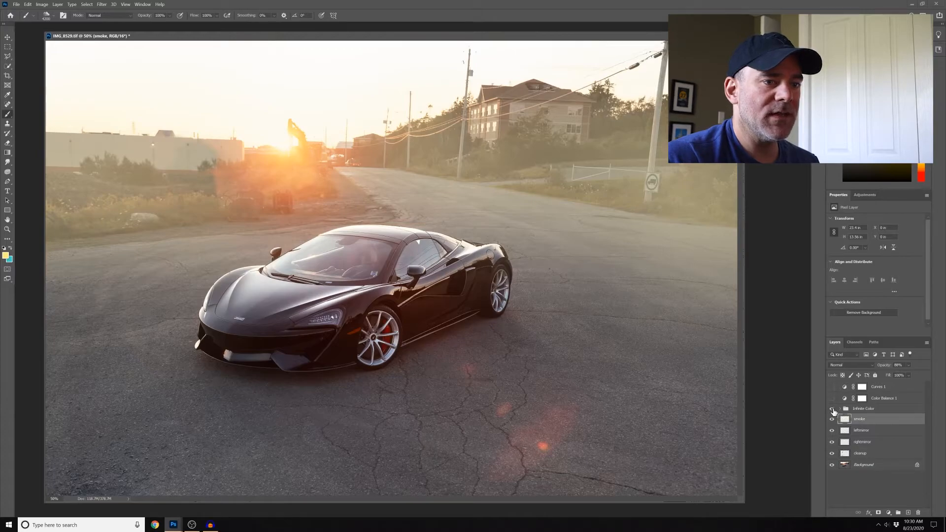
{"action": "left_click", "coordinate": [832, 409]}
{"action": "left_click", "coordinate": [818, 74]}
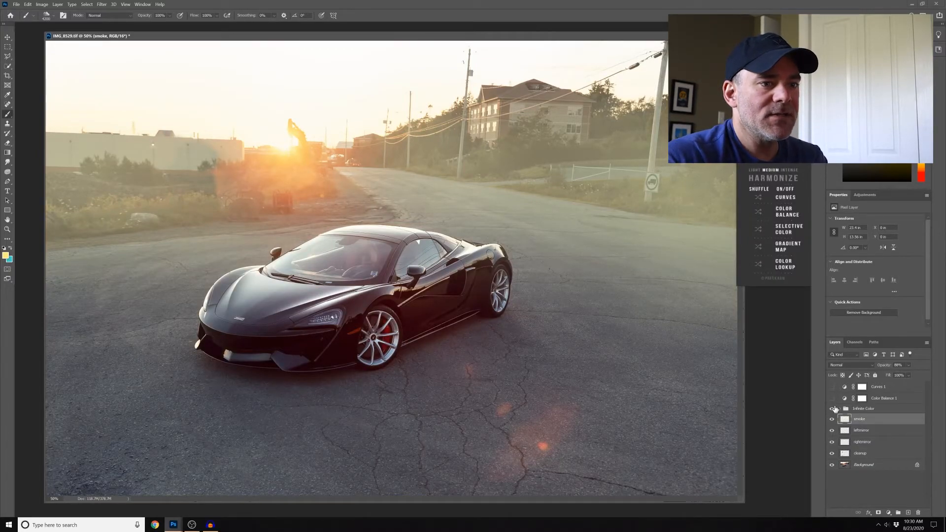
{"action": "left_click", "coordinate": [841, 409]}
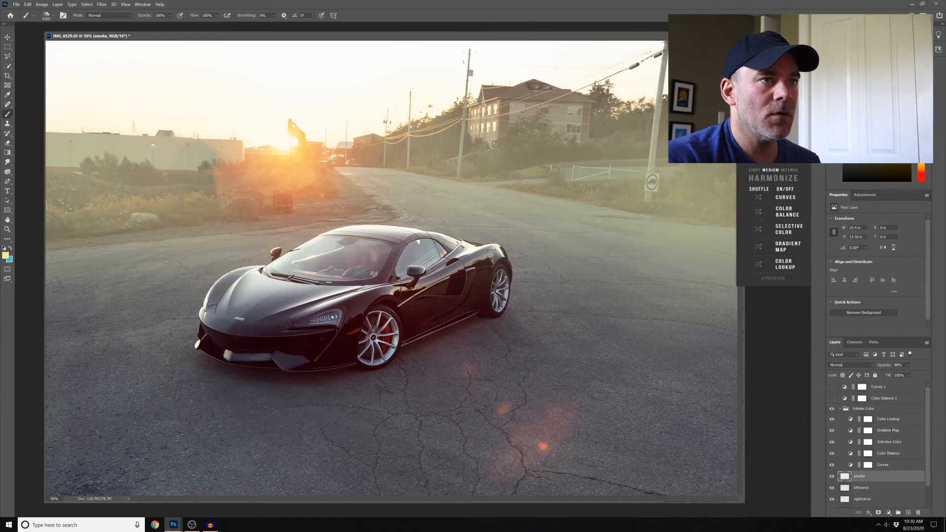
{"action": "left_click", "coordinate": [818, 74]}
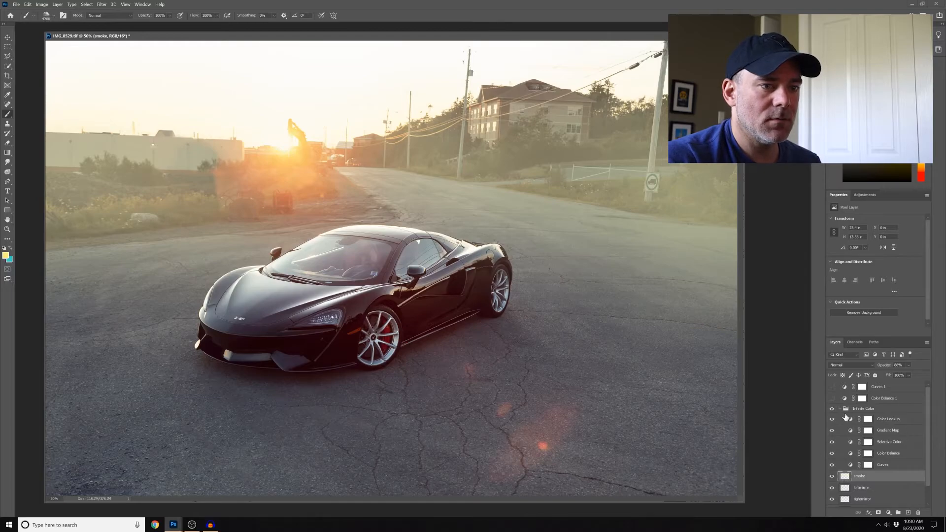
Step: Collapse the Infinite Color group, then show the Color Balance 1 layer with its Shadows tone settings
{"action": "left_click", "coordinate": [841, 410]}
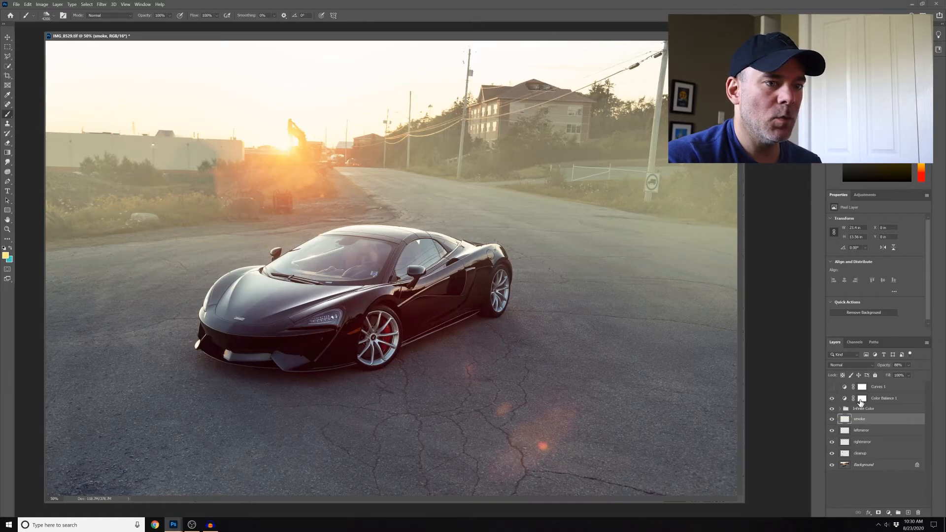
{"action": "left_click", "coordinate": [849, 400]}
{"action": "left_click", "coordinate": [875, 220]}
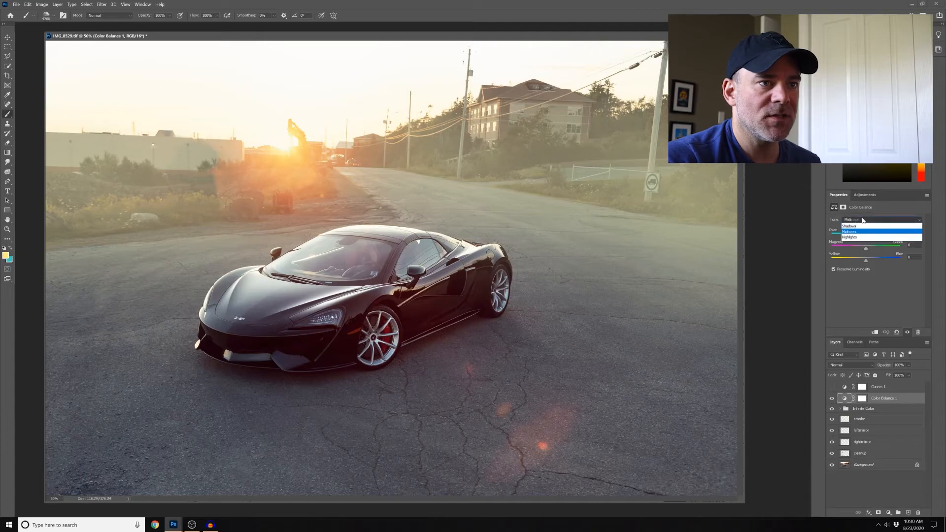
{"action": "left_click", "coordinate": [857, 225]}
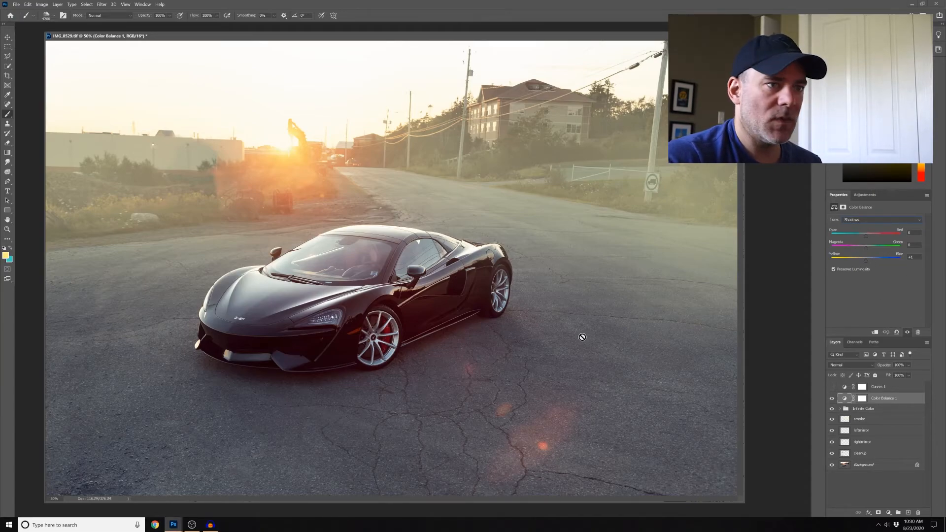
Step: Compare the whole photo with and without the Curves 1 layer, leaving it visible and selected to show its curve
{"action": "left_click_drag", "start_coordinate": [658, 39], "coordinate": [662, 37]}
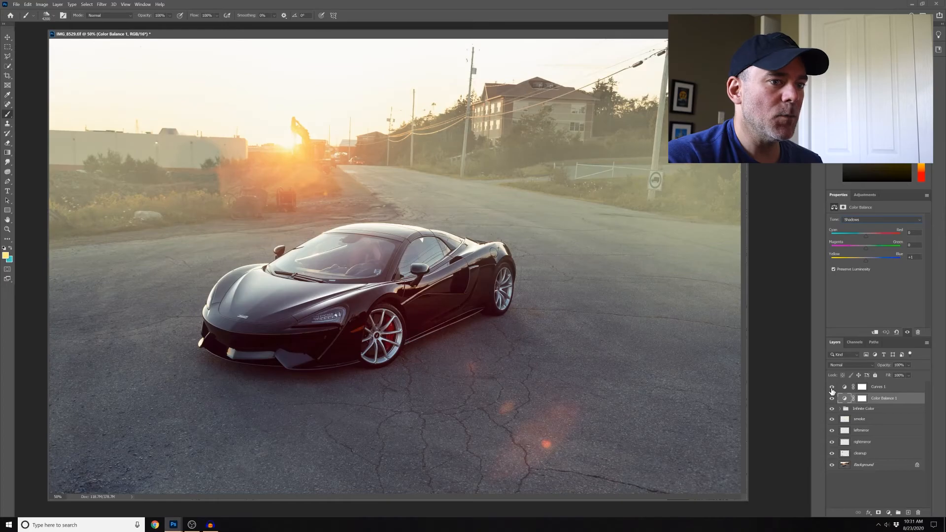
{"action": "left_click", "coordinate": [833, 387]}
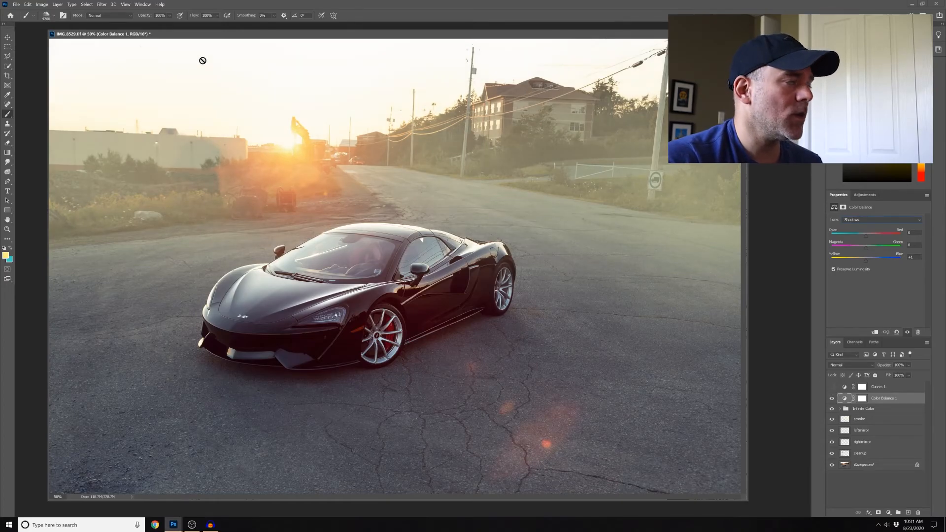
{"action": "key", "text": "ctrl+minus"}
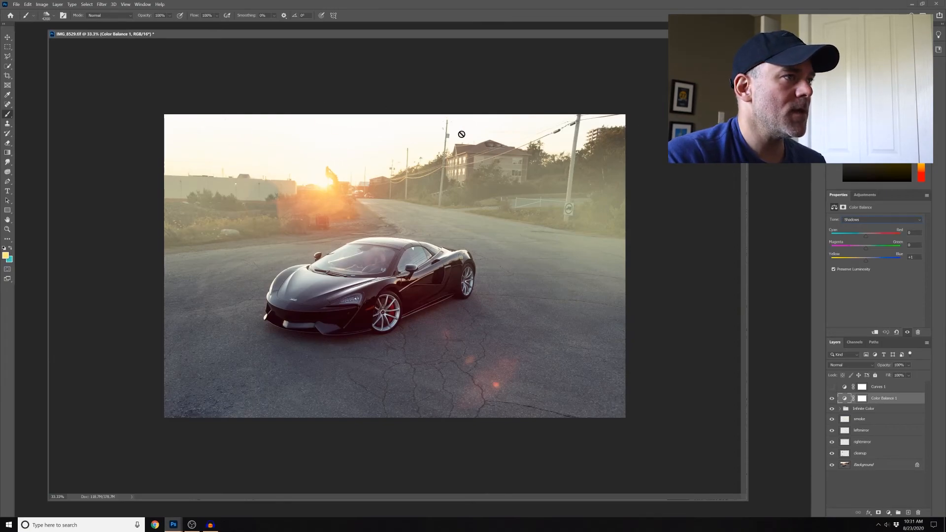
{"action": "mouse_move", "coordinate": [493, 39]}
{"action": "left_mouse_down"}
{"action": "mouse_move", "coordinate": [501, 46]}
{"action": "mouse_move", "coordinate": [469, 65]}
{"action": "mouse_move", "coordinate": [497, 47]}
{"action": "left_mouse_up"}
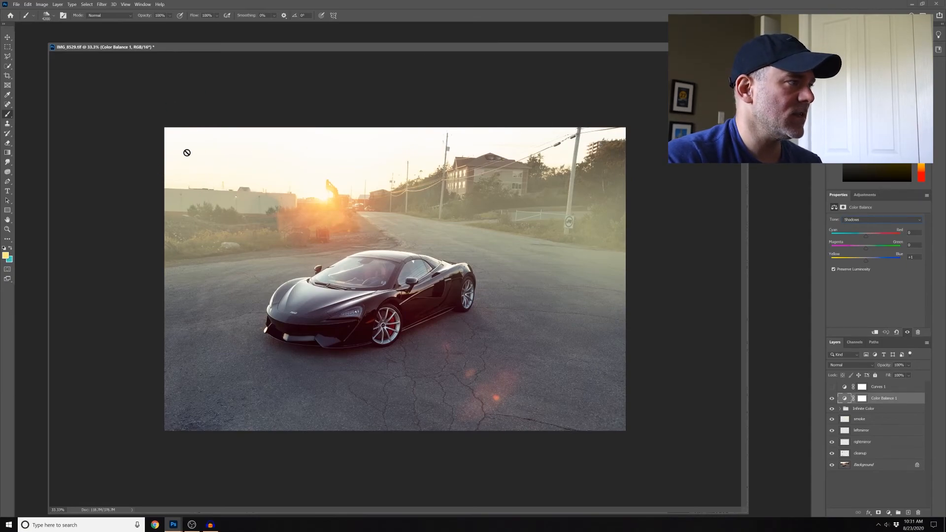
{"action": "left_click", "coordinate": [833, 387]}
{"action": "left_click", "coordinate": [879, 388]}
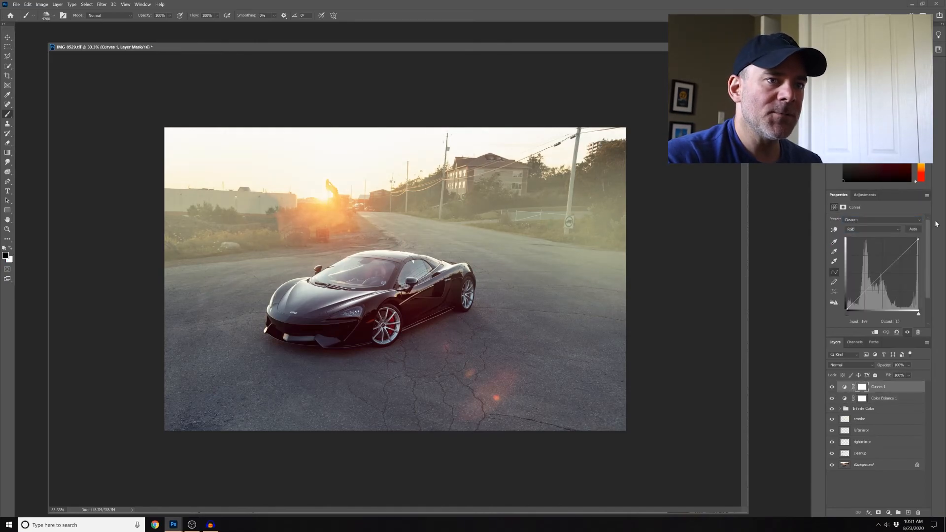